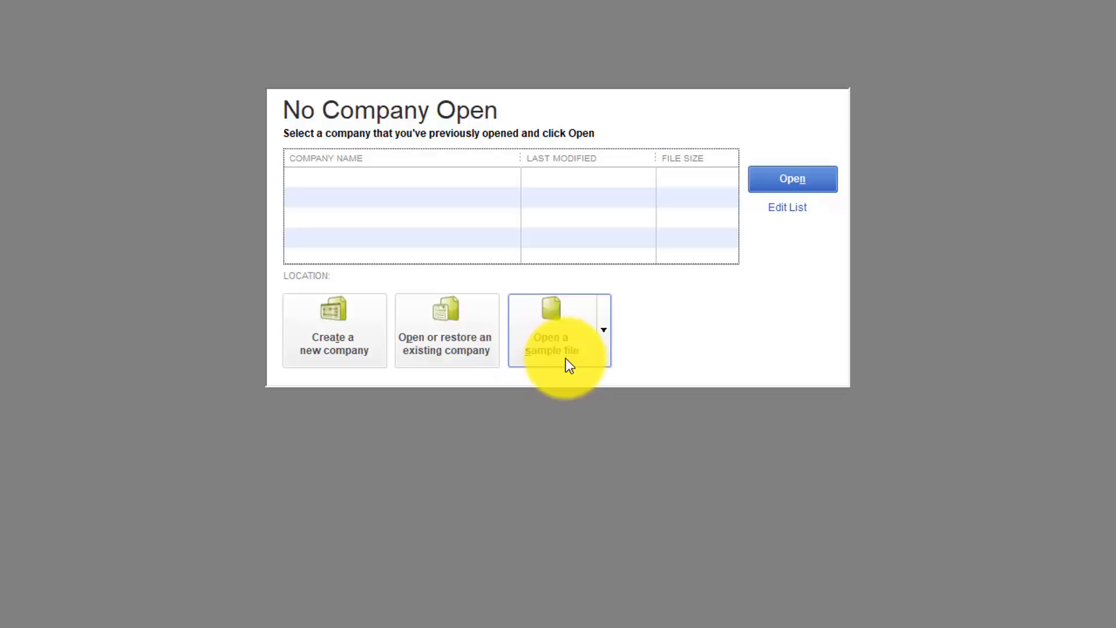
Glance at the sample company files, dismiss them, and expand the Other Options setup alternatives
{"action": "left_click", "coordinate": [603, 331]}
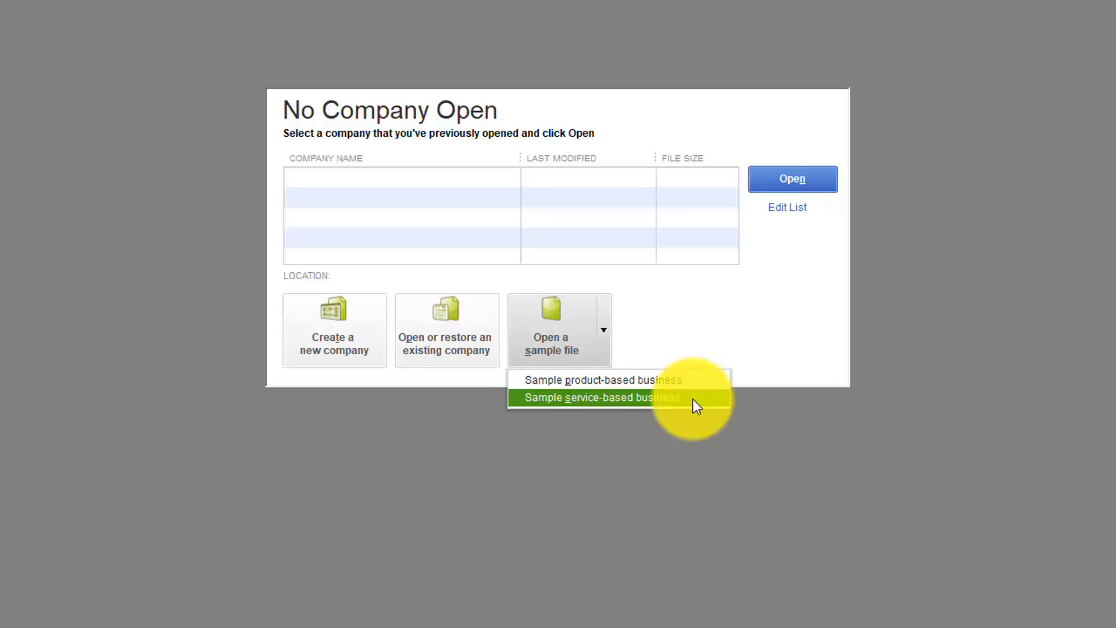
{"action": "left_click", "coordinate": [693, 332]}
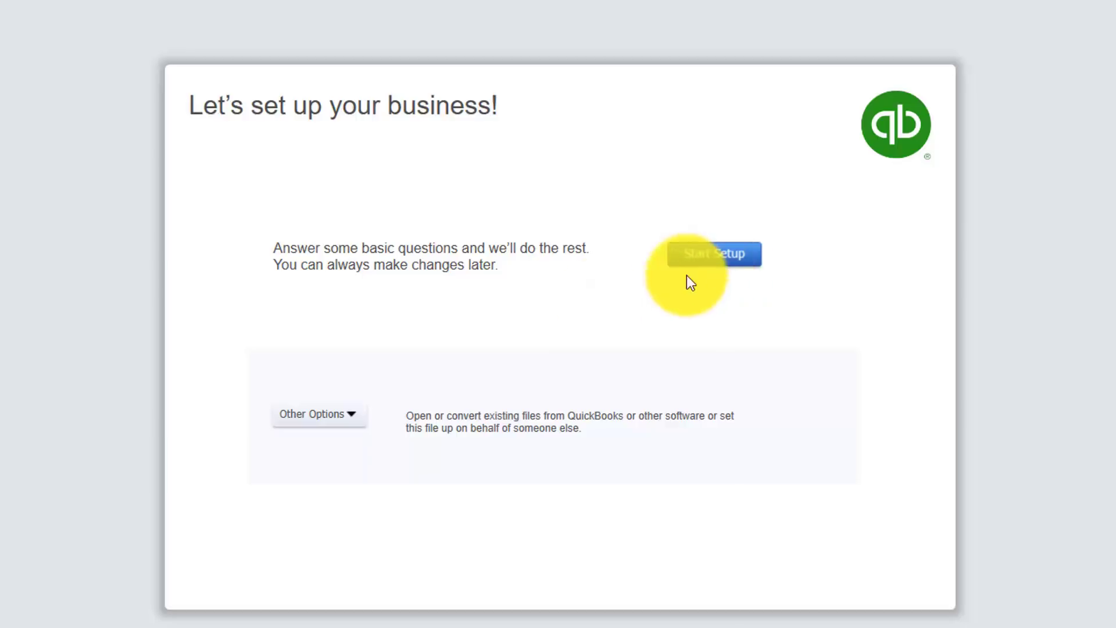
{"action": "left_click", "coordinate": [350, 412]}
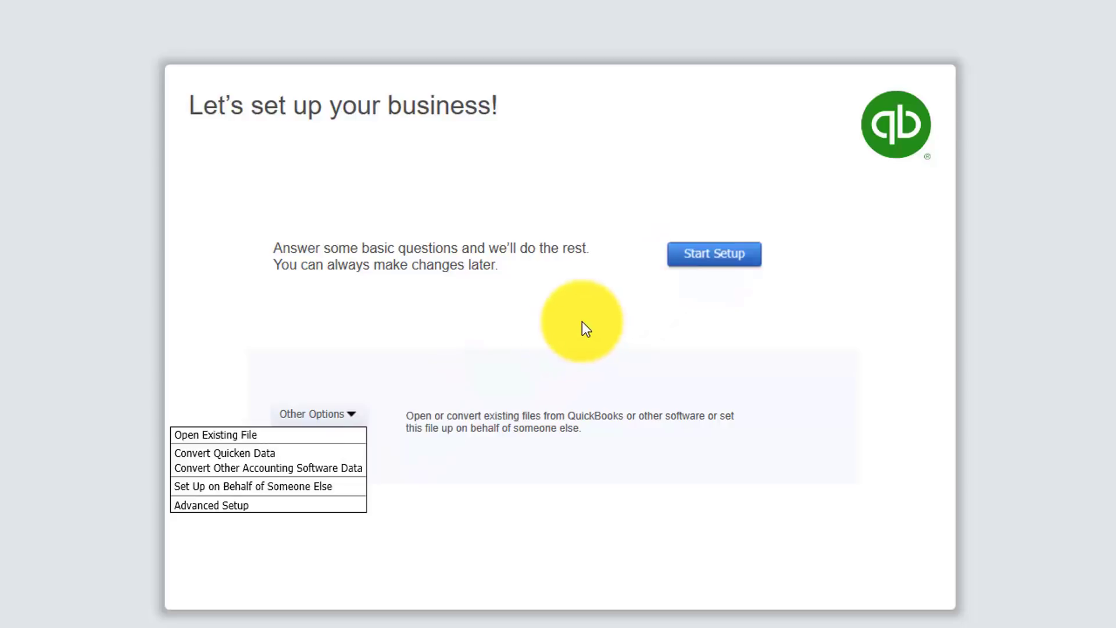
Pick Advanced Setup to launch the EasyStep Interview's company information page
{"action": "left_click", "coordinate": [254, 504]}
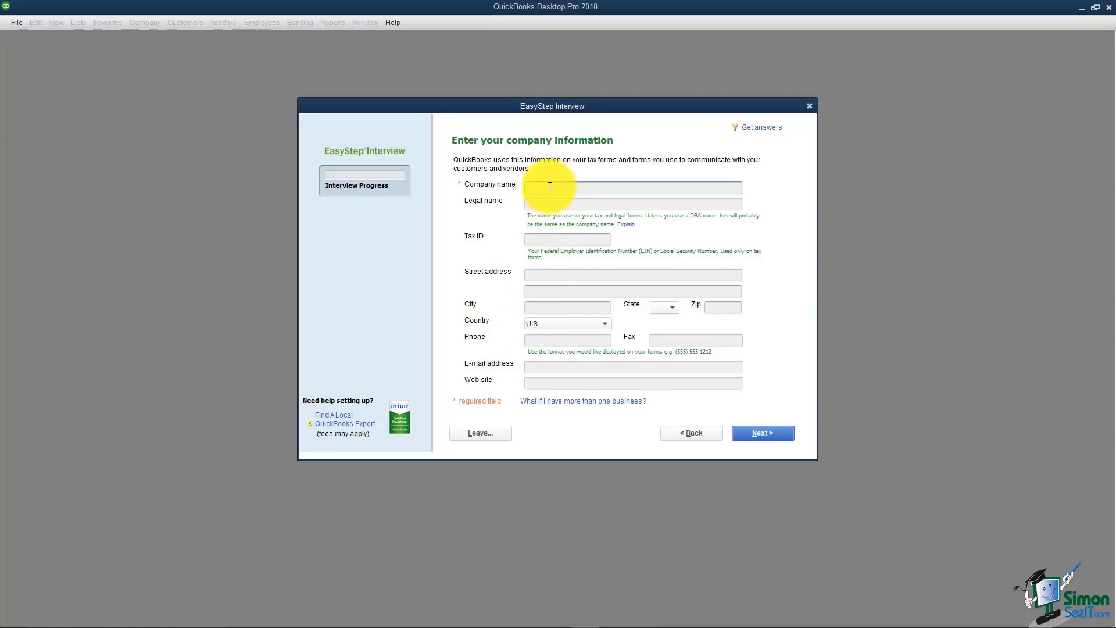
Enter ABC Supplies as the company name, keeping it as legal name and skipping the tax ID
{"action": "type", "text": "ABC "}
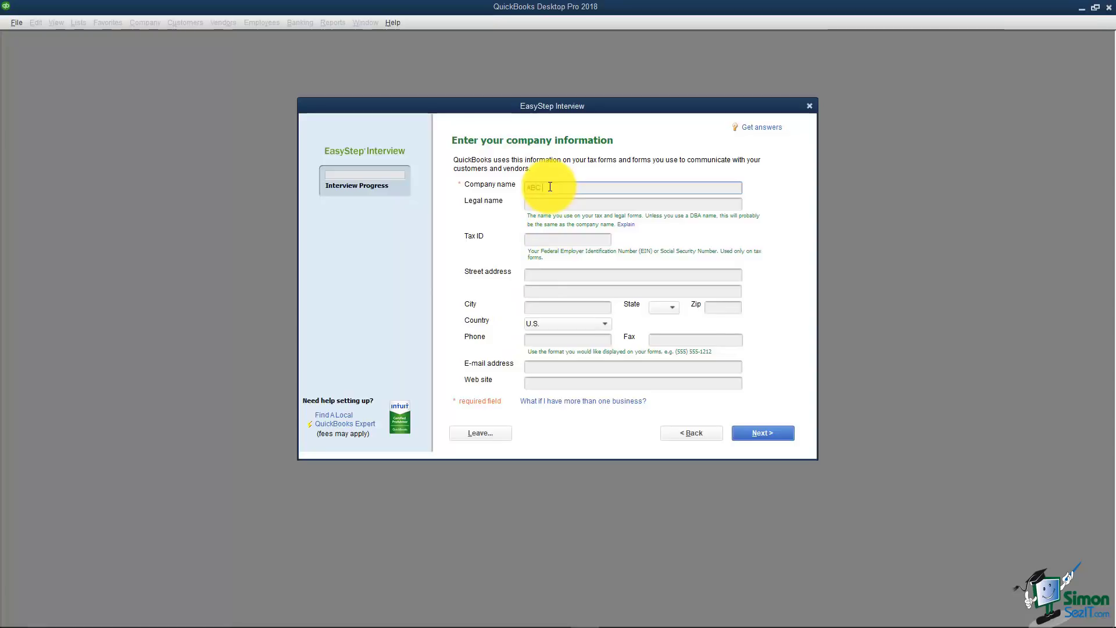
{"action": "type", "text": "Supplies"}
{"action": "key", "text": "Tab"}
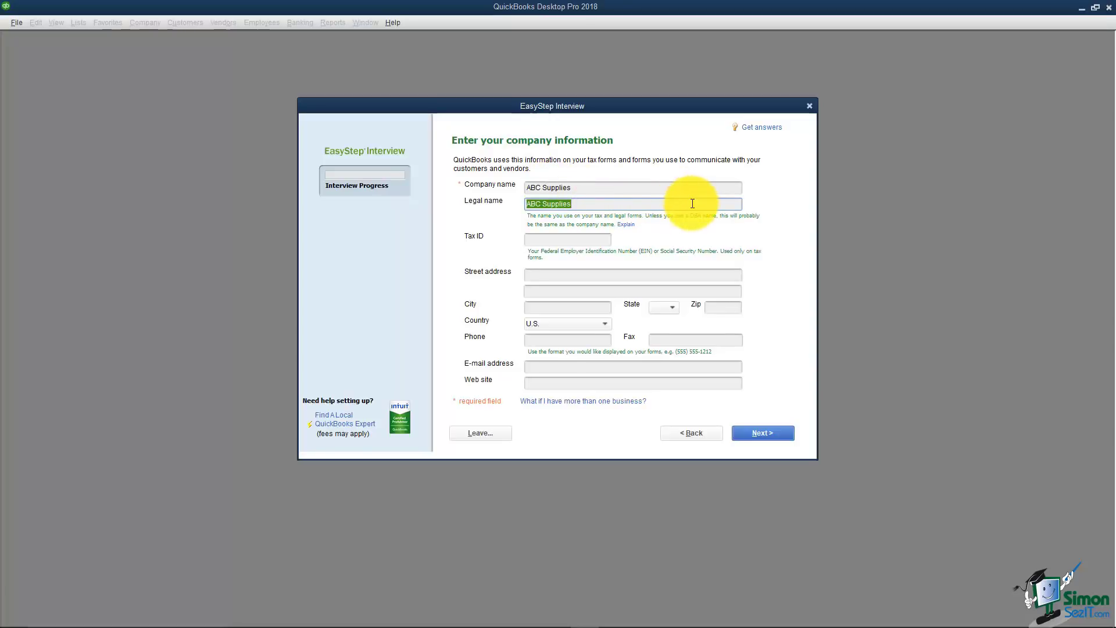
{"action": "key", "text": "Tab"}
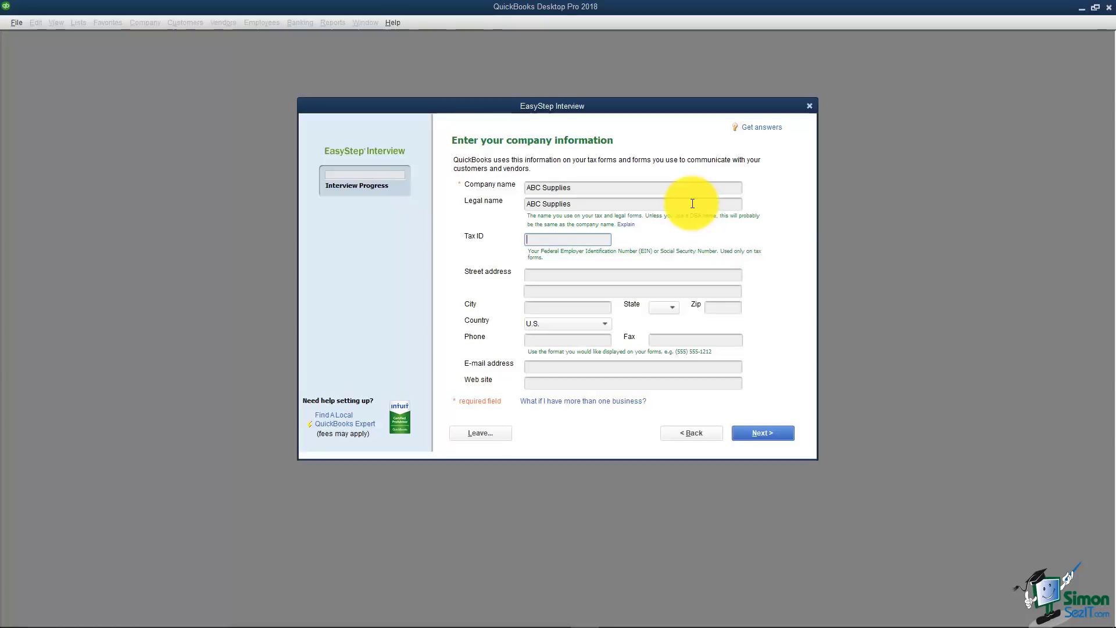
{"action": "key", "text": "Tab"}
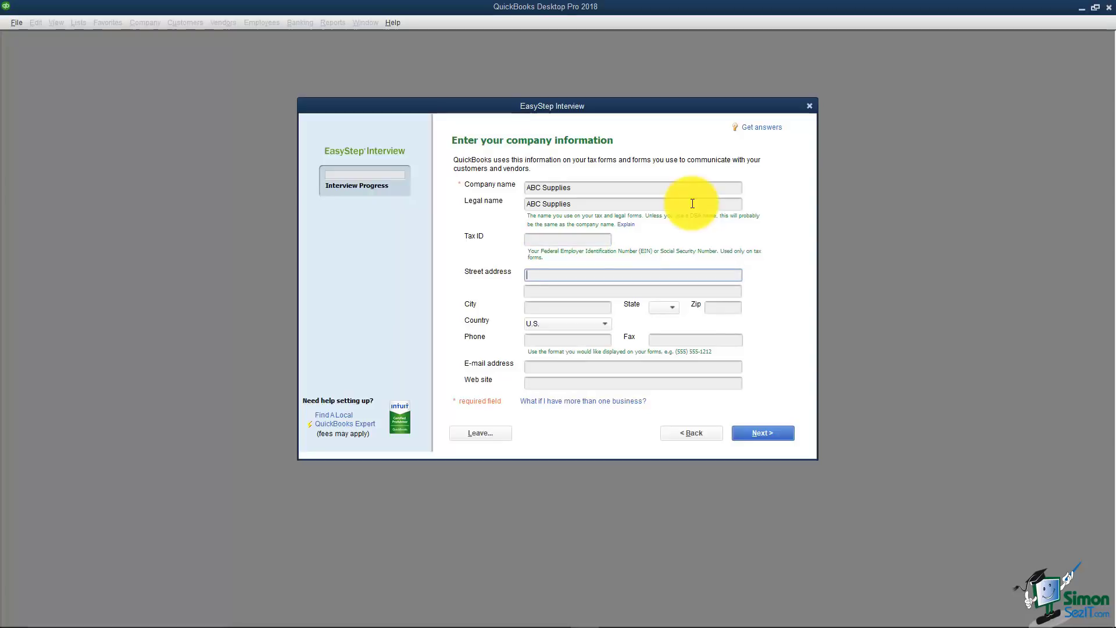
{"action": "type", "text": "145 W. Florence Avenu"}
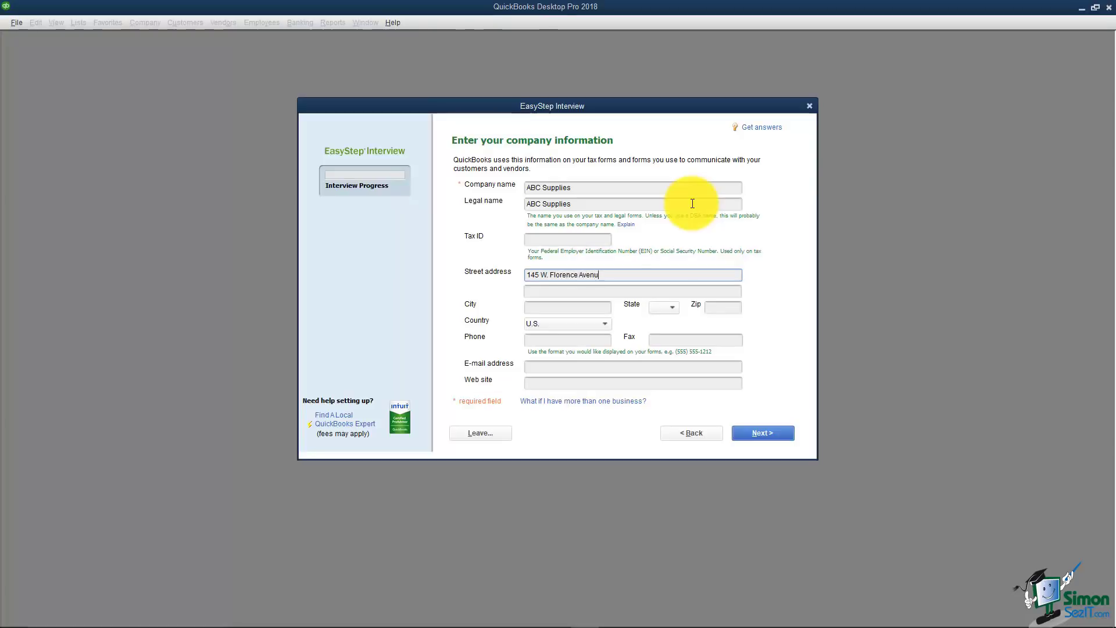
{"action": "type", "text": "ue"}
{"action": "key", "text": "Tab"}
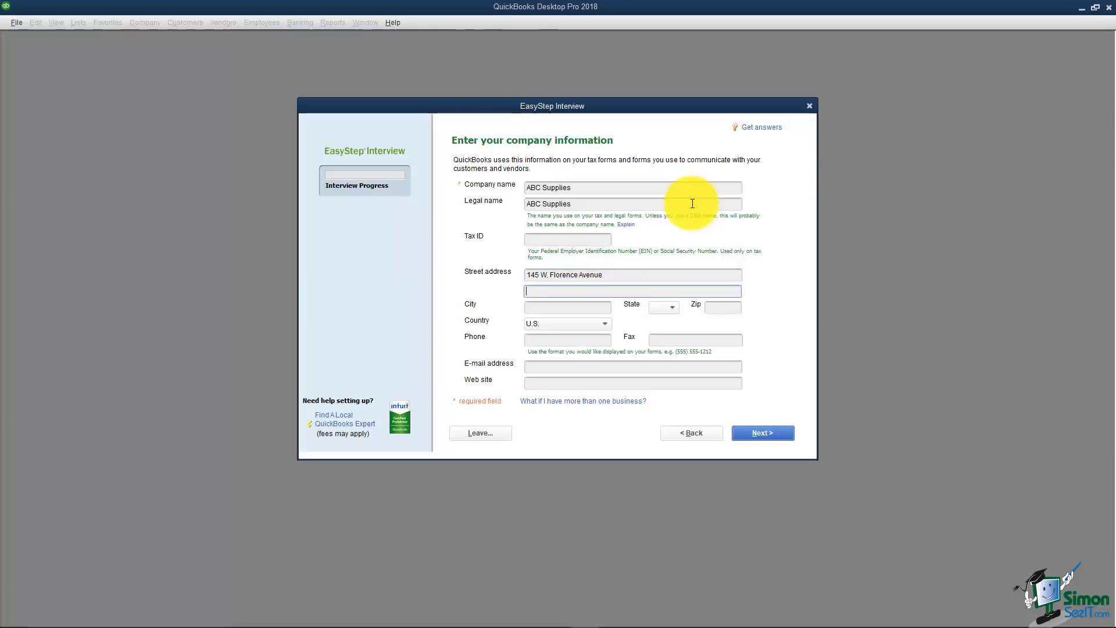
{"action": "key", "text": "Tab"}
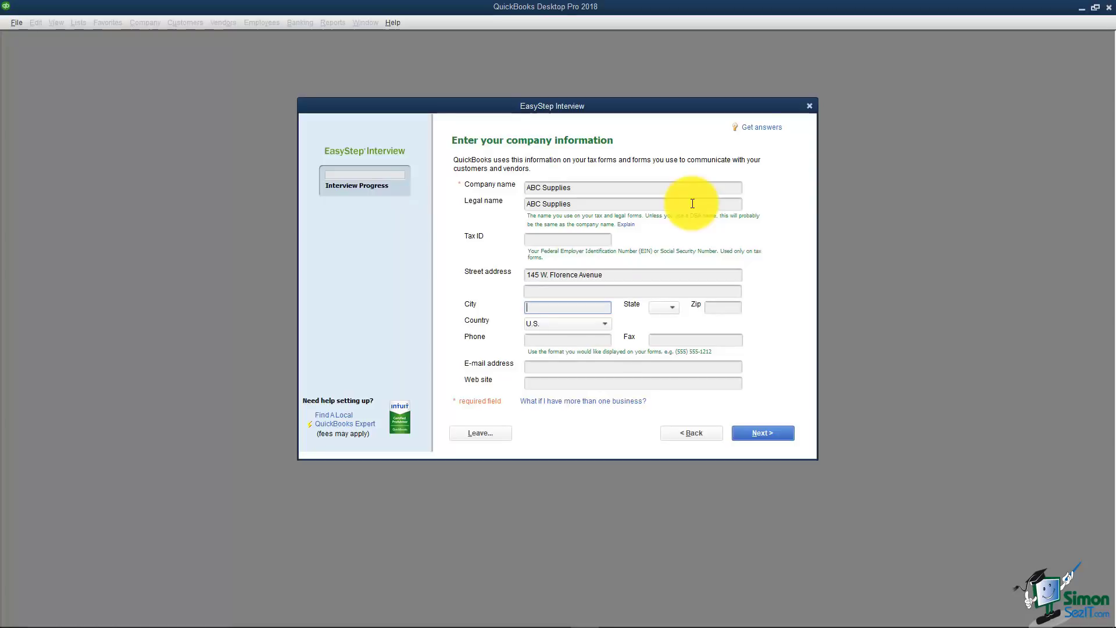
{"action": "type", "text": "Los Angeles"}
{"action": "key", "text": "Tab"}
{"action": "type", "text": "CA"}
{"action": "key", "text": "Tab"}
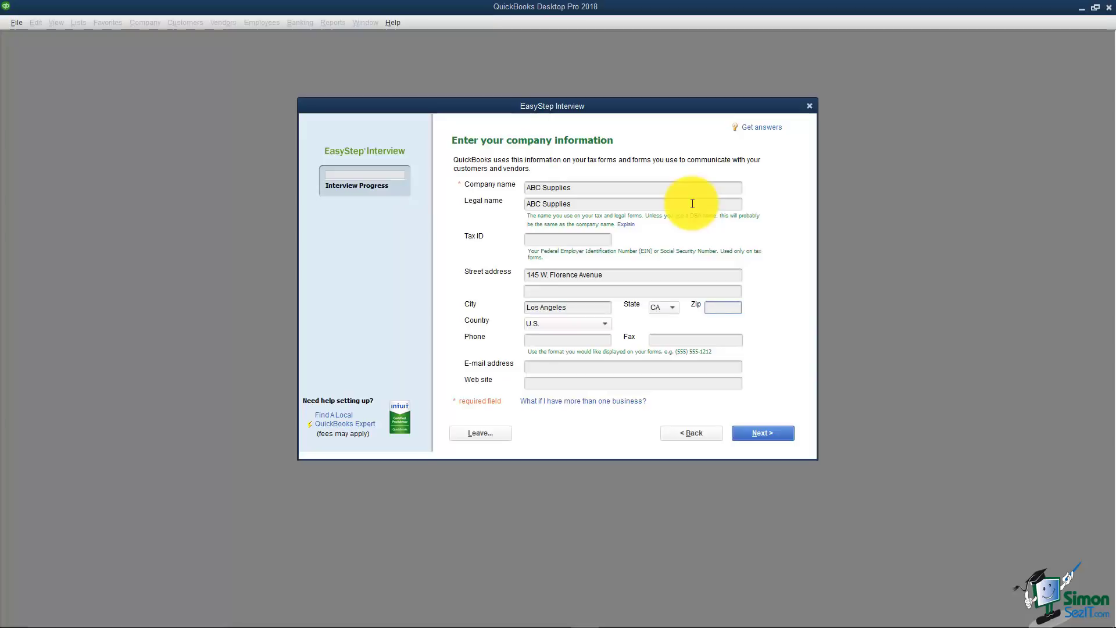
{"action": "type", "text": "90001"}
{"action": "key", "text": "Tab"}
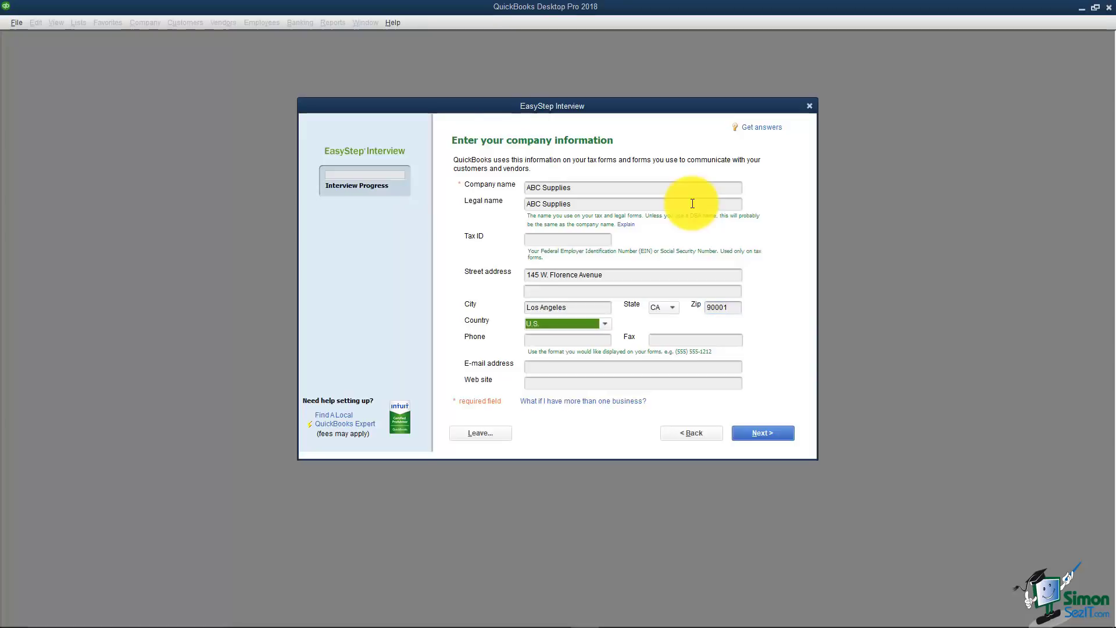
{"action": "key", "text": "Tab"}
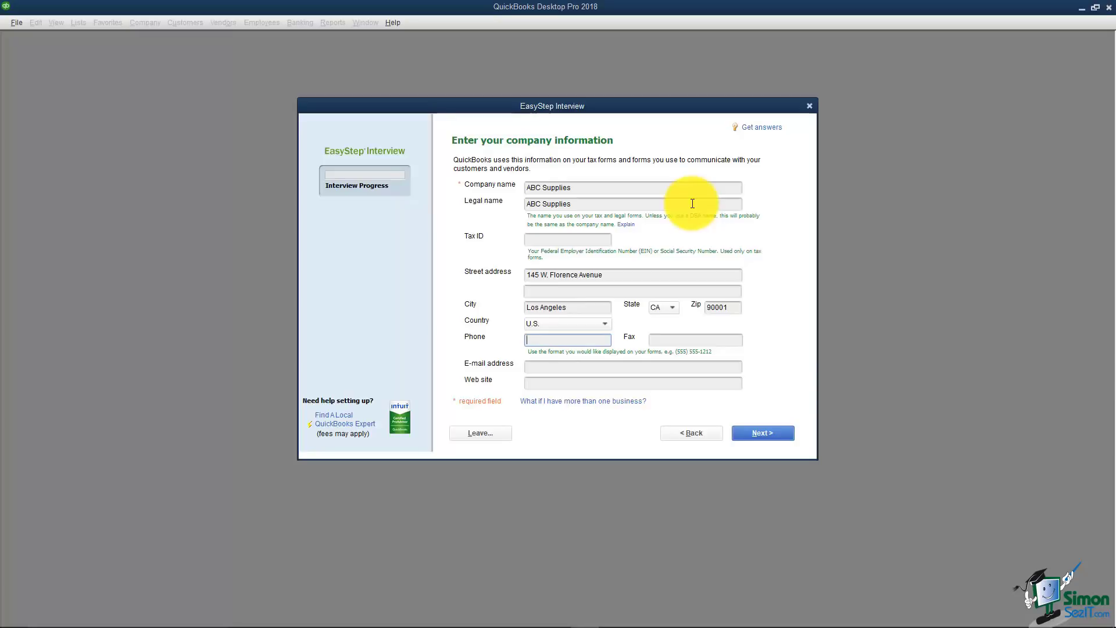
{"action": "left_click", "coordinate": [755, 431]}
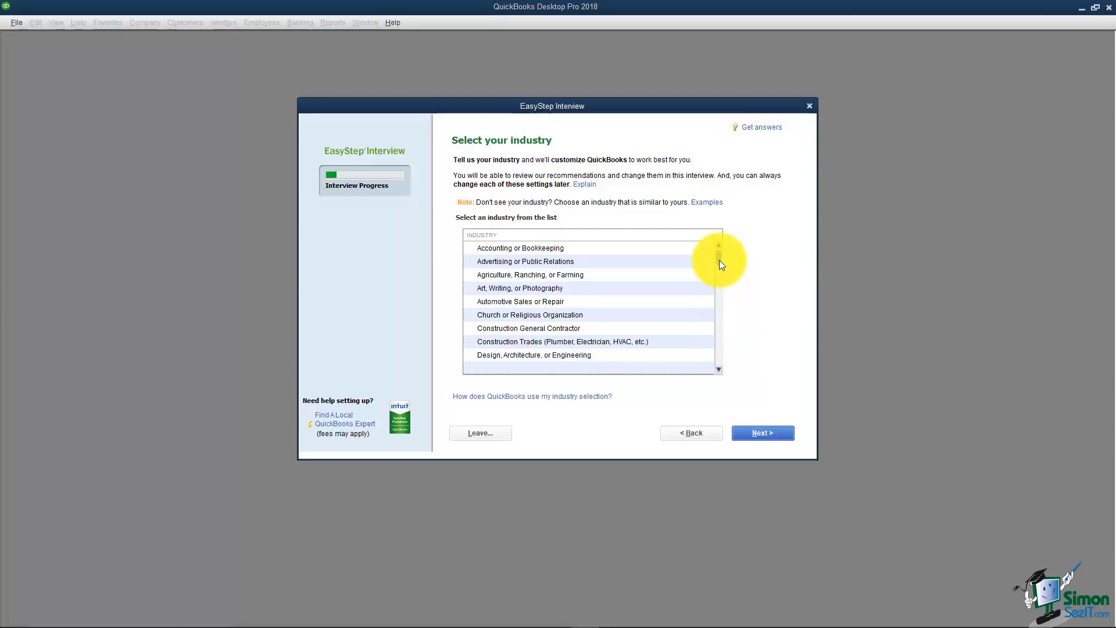
Scroll to the bottom of the industry list and pick General Service-based Business
{"action": "left_click_drag", "start_coordinate": [720, 260], "coordinate": [710, 365]}
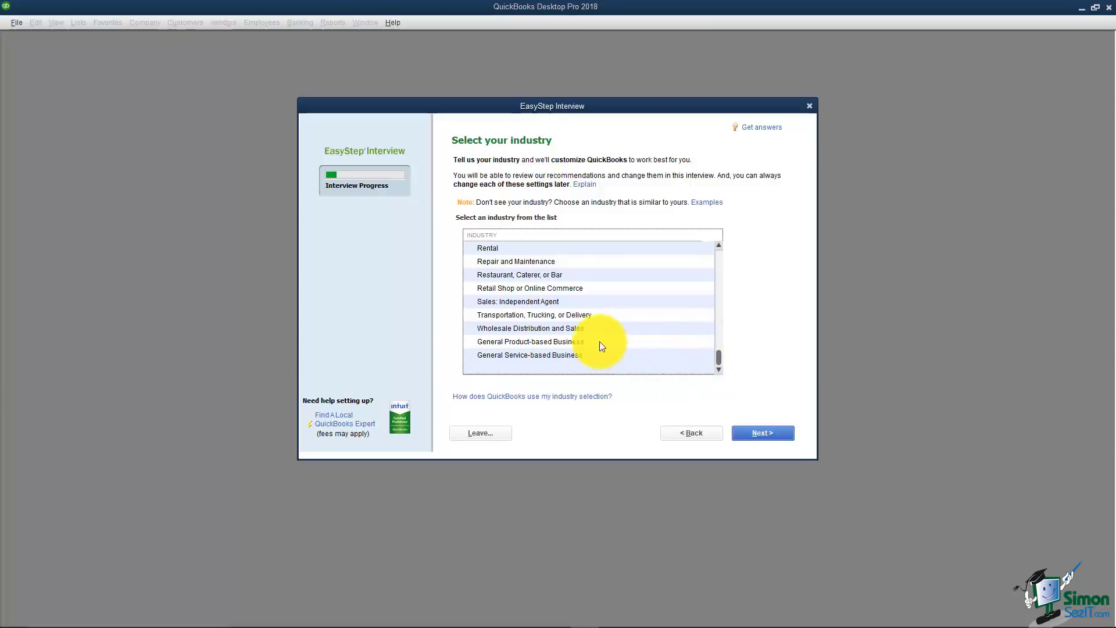
{"action": "left_click", "coordinate": [565, 353]}
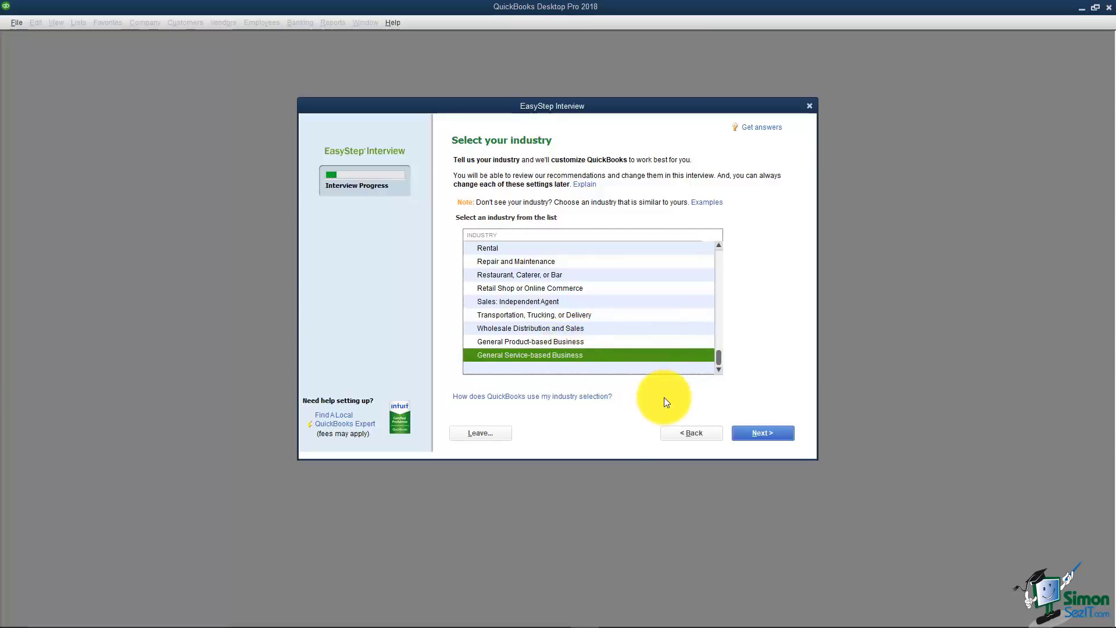
Advance to the organization question and mark the company as Other/None
{"action": "left_click", "coordinate": [757, 434]}
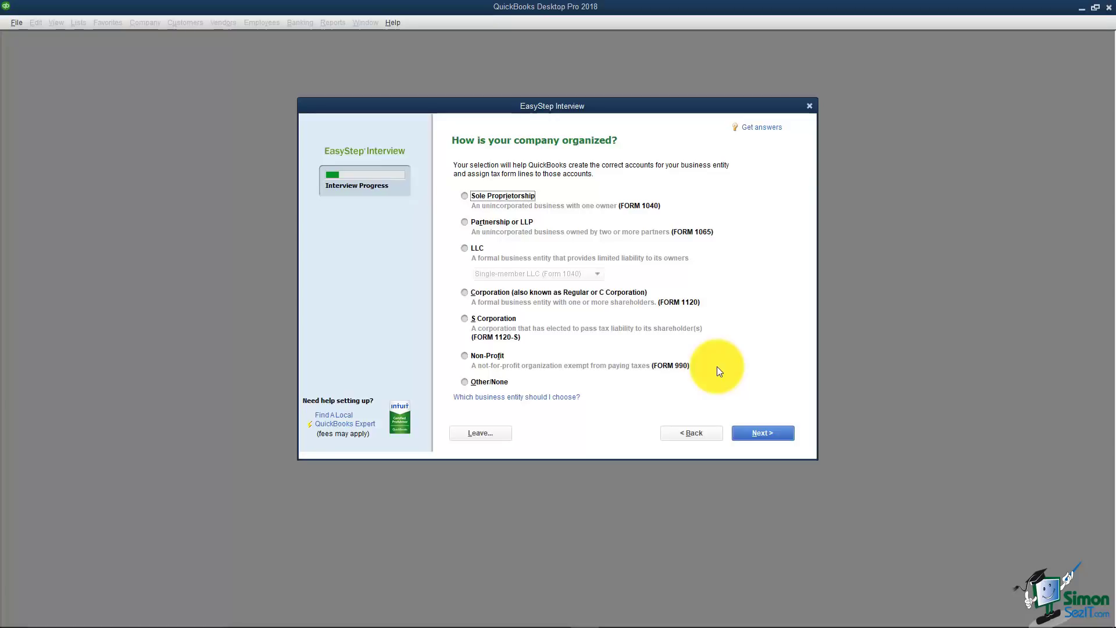
{"action": "left_click", "coordinate": [465, 382]}
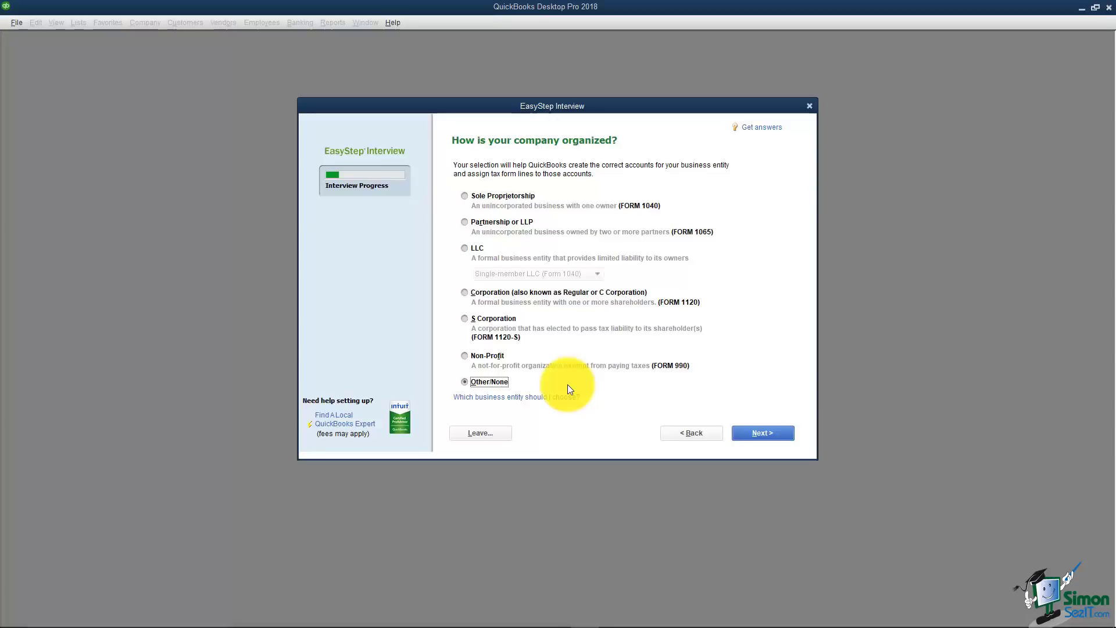
Confirm Other/None, keep January as fiscal-year start, and leave the administrator password blank
{"action": "left_click", "coordinate": [750, 436]}
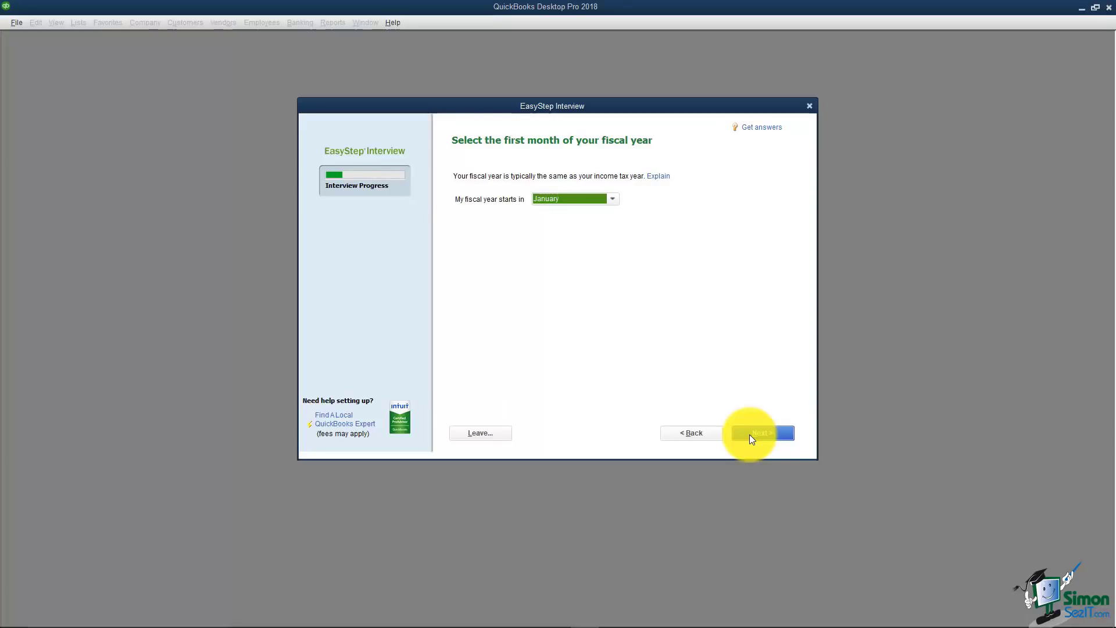
{"action": "left_click", "coordinate": [749, 435]}
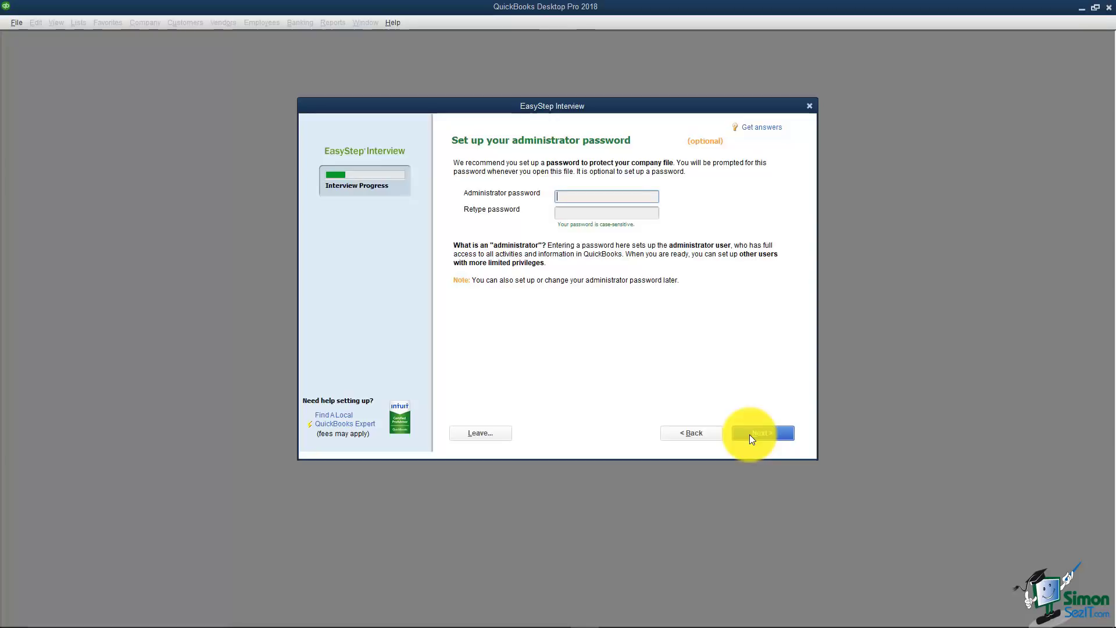
{"action": "left_click", "coordinate": [750, 438]}
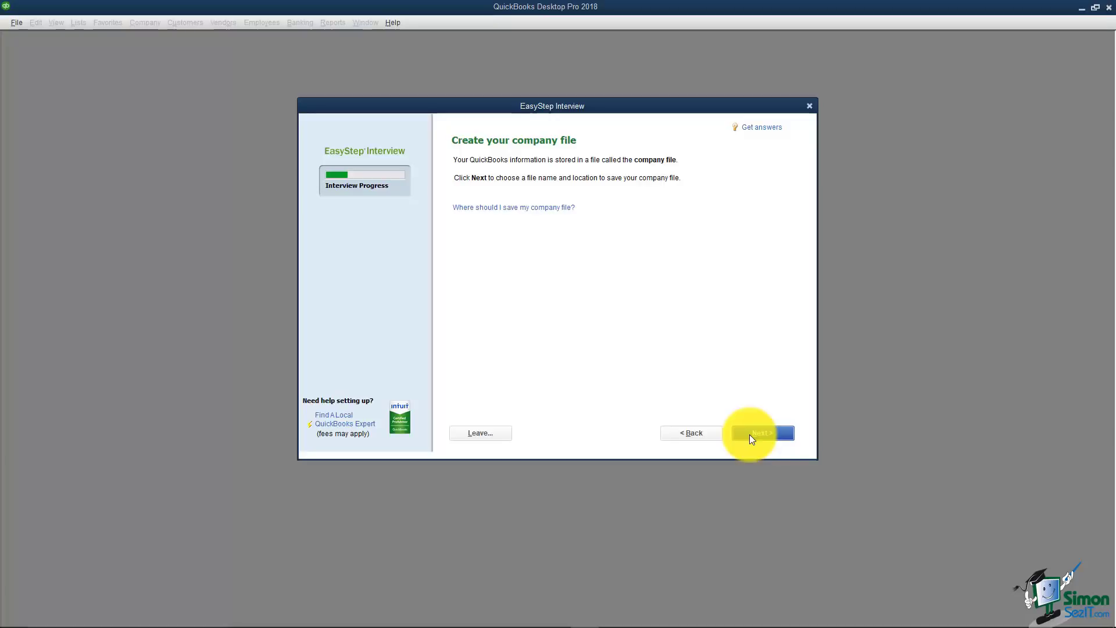
Save the company file as ABC Supplies.QBW in the ABC Services folder
{"action": "left_click", "coordinate": [750, 438]}
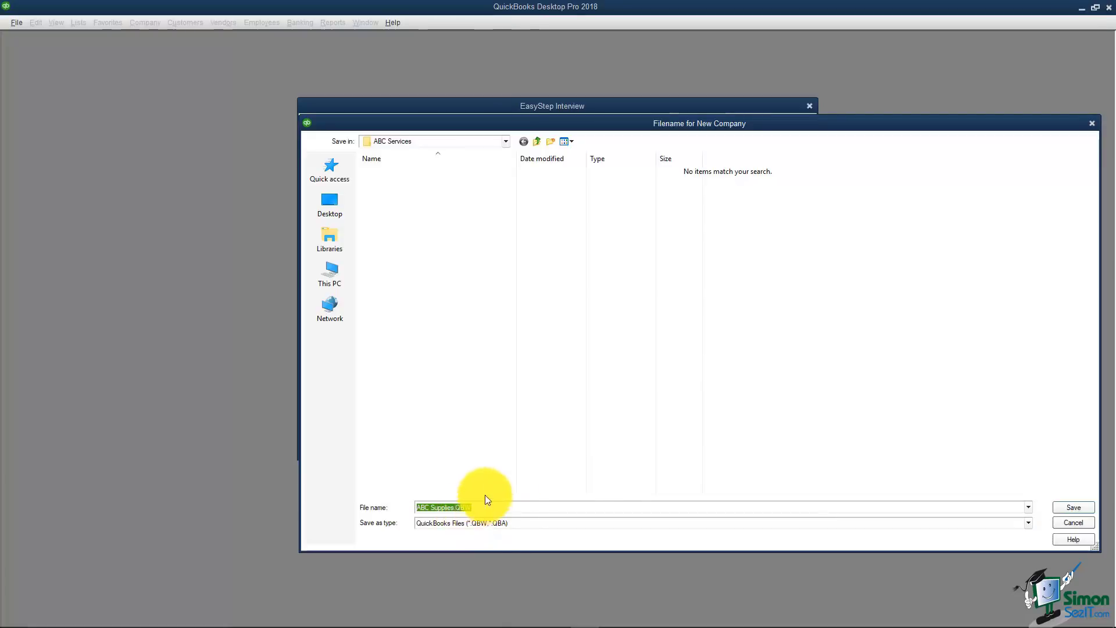
{"action": "left_click", "coordinate": [1070, 507]}
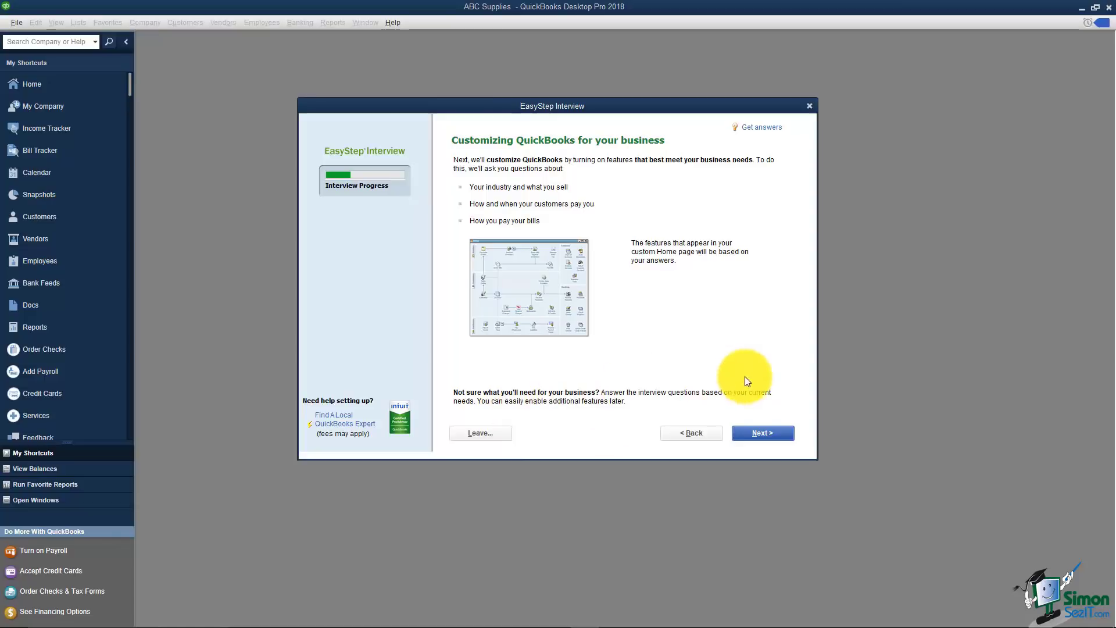
Answer What do you sell? with Both services and products and continue
{"action": "left_click", "coordinate": [764, 435]}
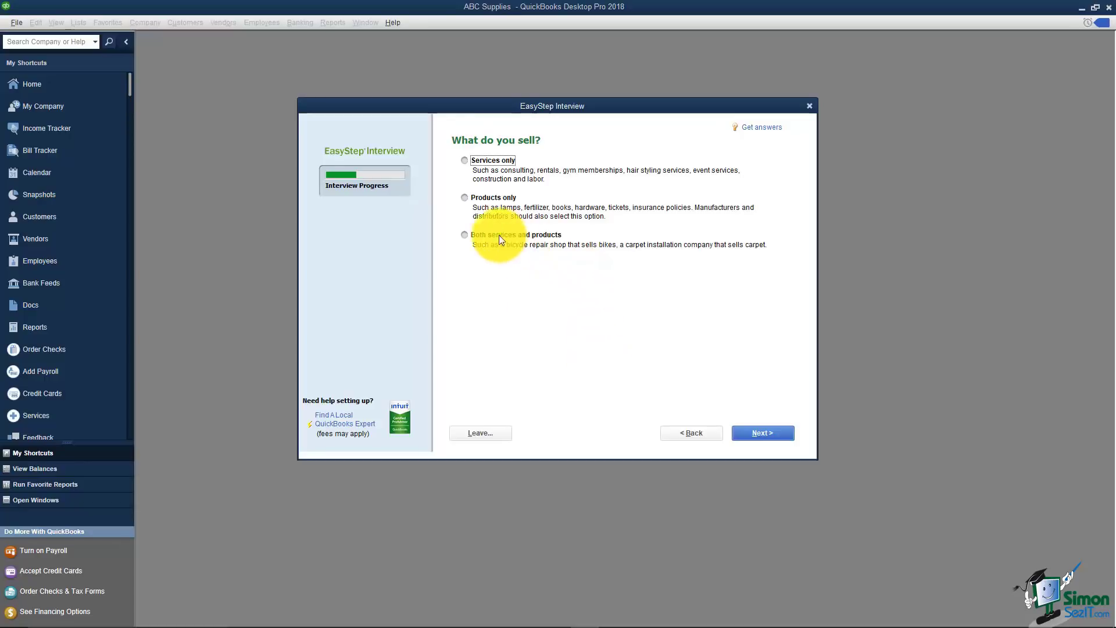
{"action": "left_click", "coordinate": [465, 234]}
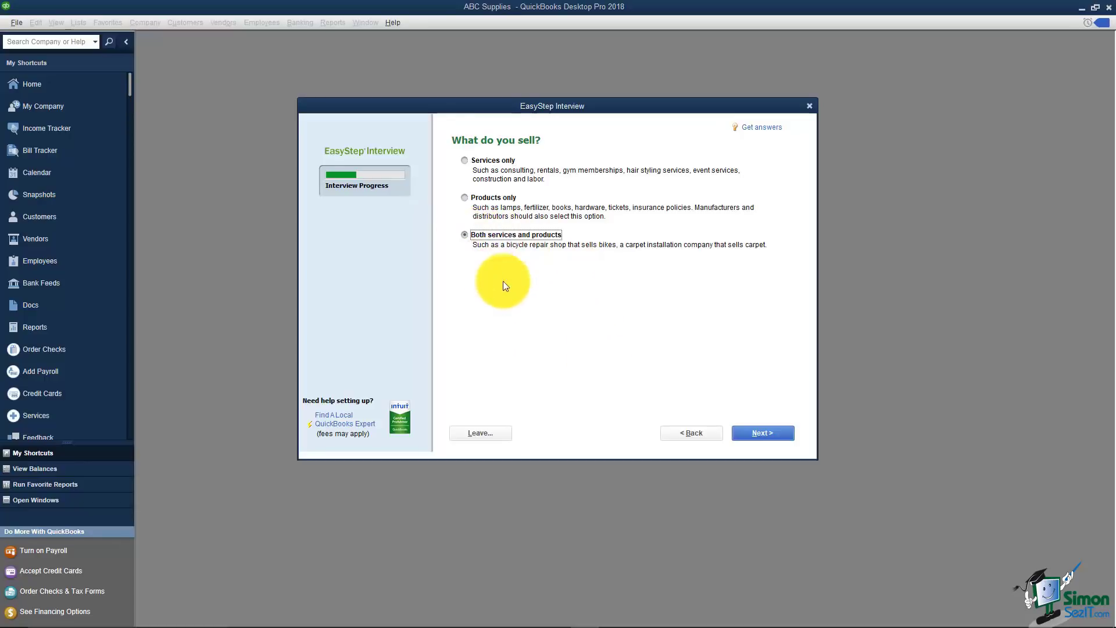
{"action": "left_click", "coordinate": [763, 433]}
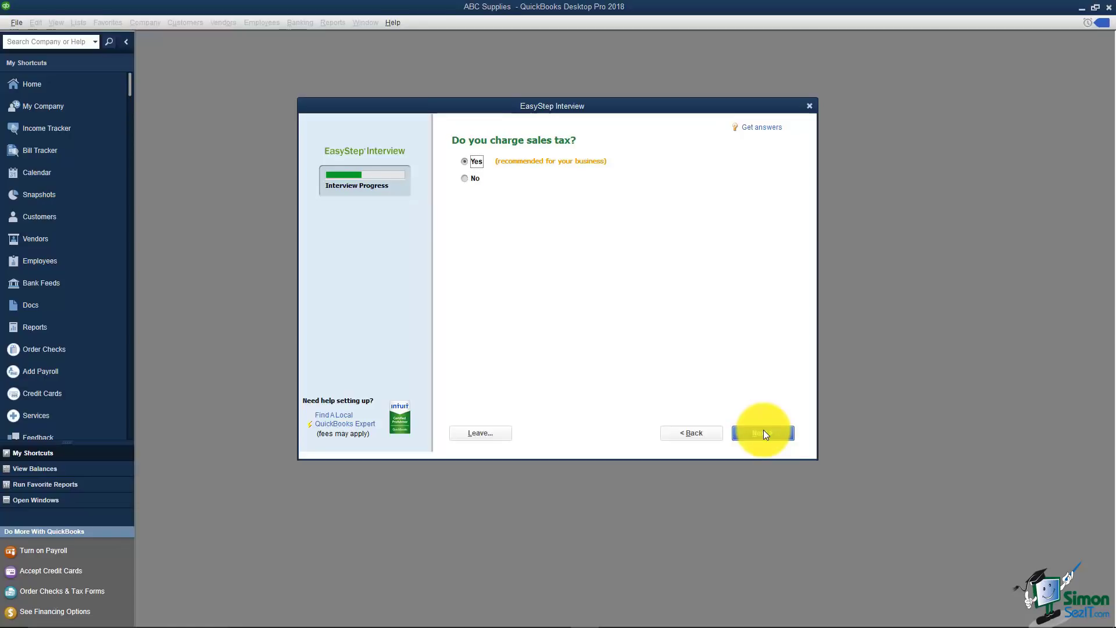
Accept Yes for charging sales tax, creating estimates, and using billing statements
{"action": "left_click", "coordinate": [763, 434]}
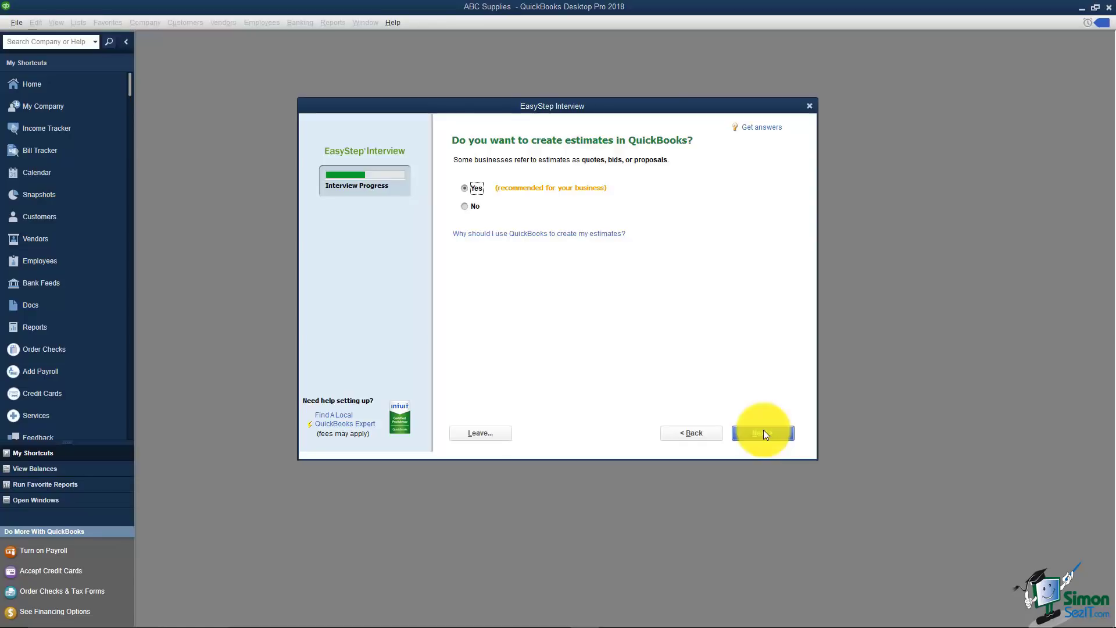
{"action": "left_click", "coordinate": [763, 433]}
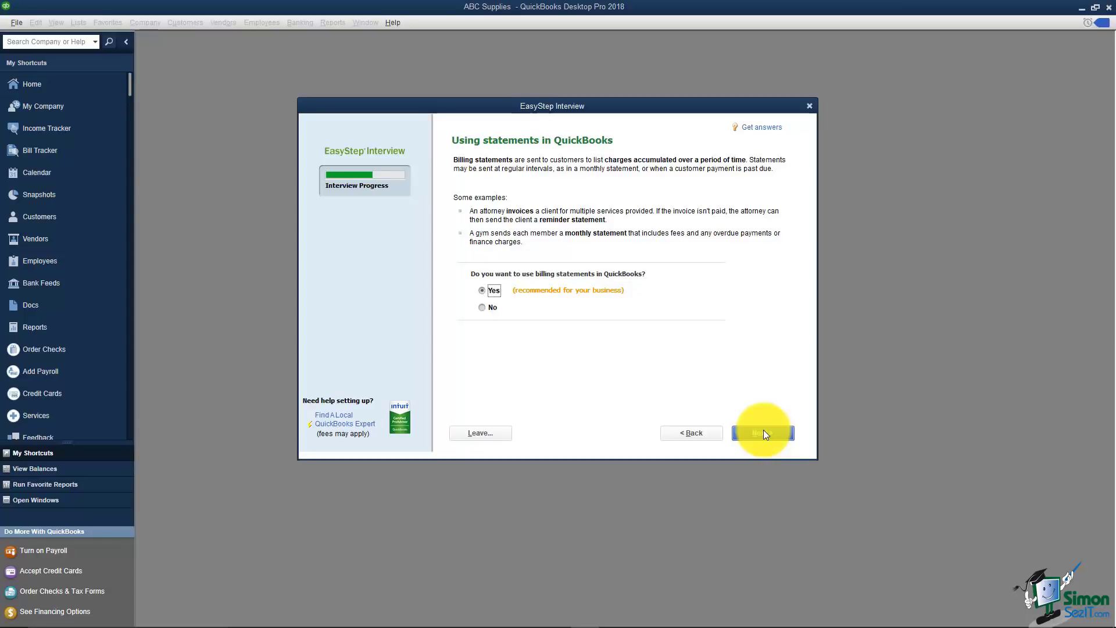
{"action": "left_click", "coordinate": [763, 433]}
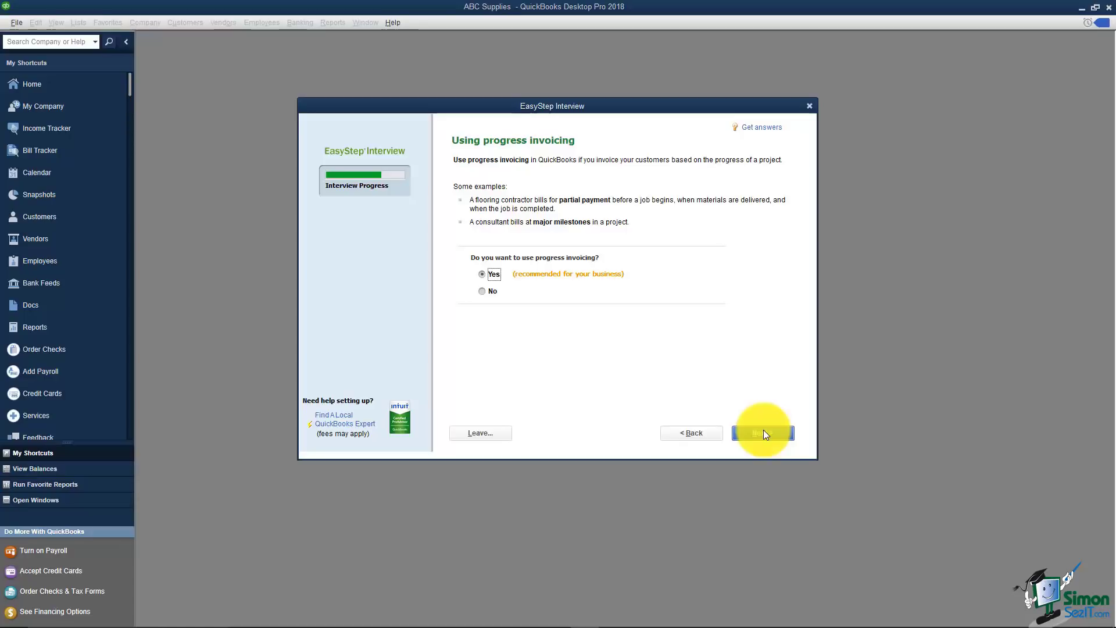
Keep Yes for progress invoicing and for managing bills you owe
{"action": "left_click", "coordinate": [763, 433]}
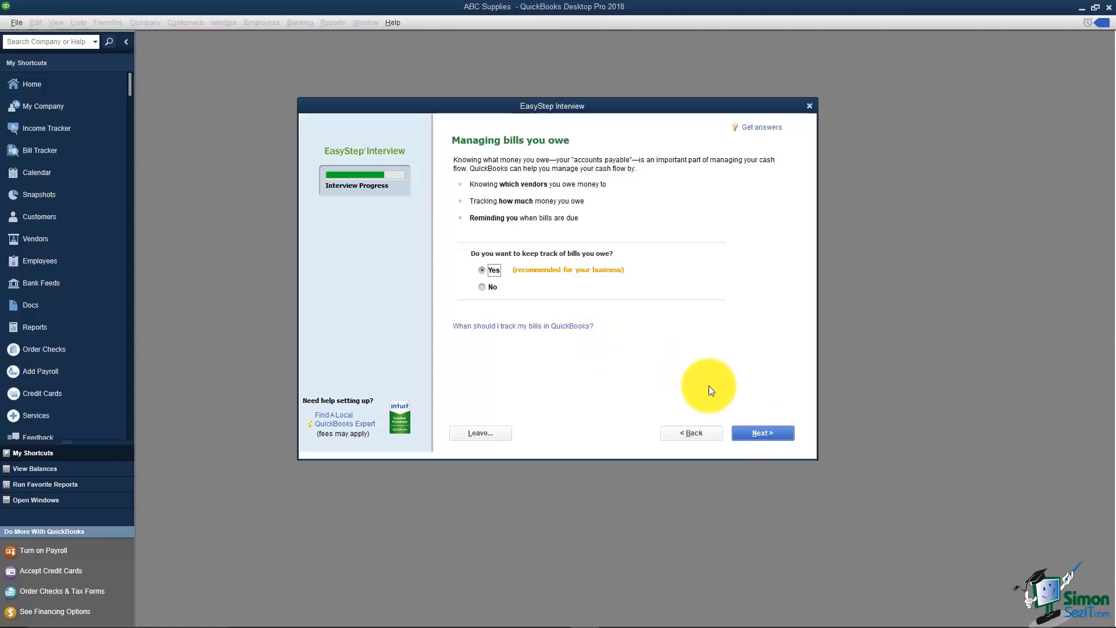
{"action": "left_click", "coordinate": [762, 435]}
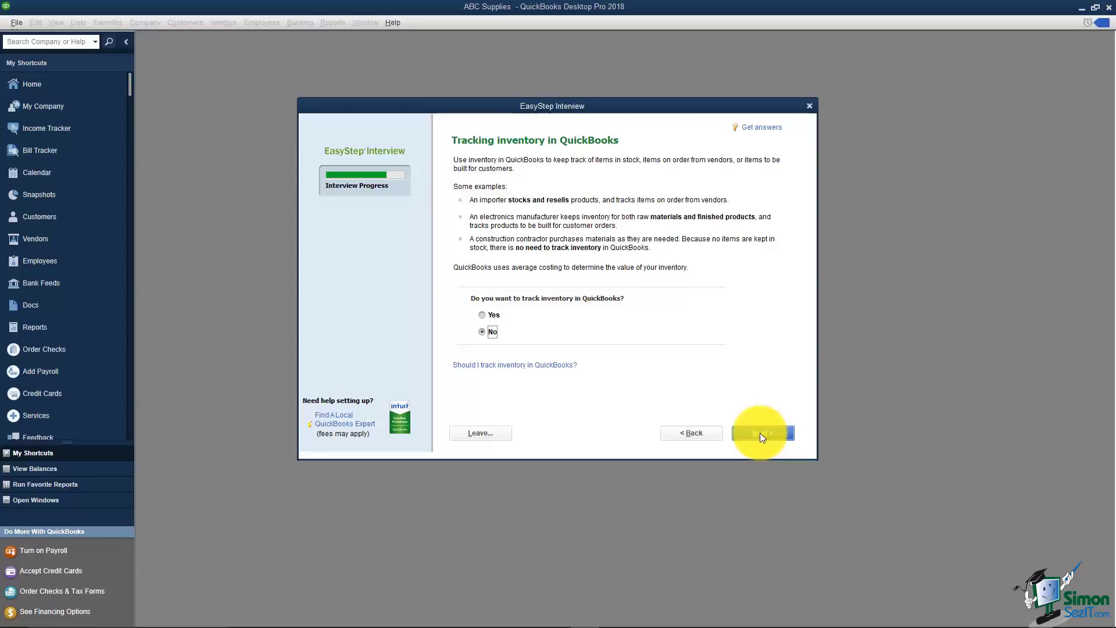
Answer Yes to tracking inventory and keep Yes for tracking time
{"action": "left_click", "coordinate": [482, 315]}
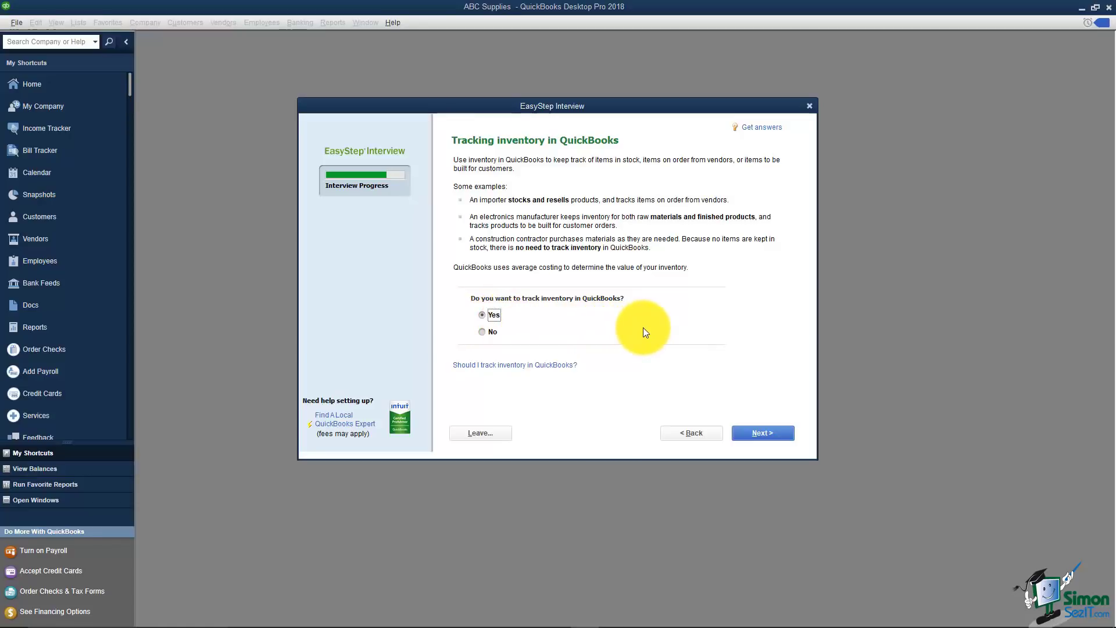
{"action": "left_click", "coordinate": [764, 434]}
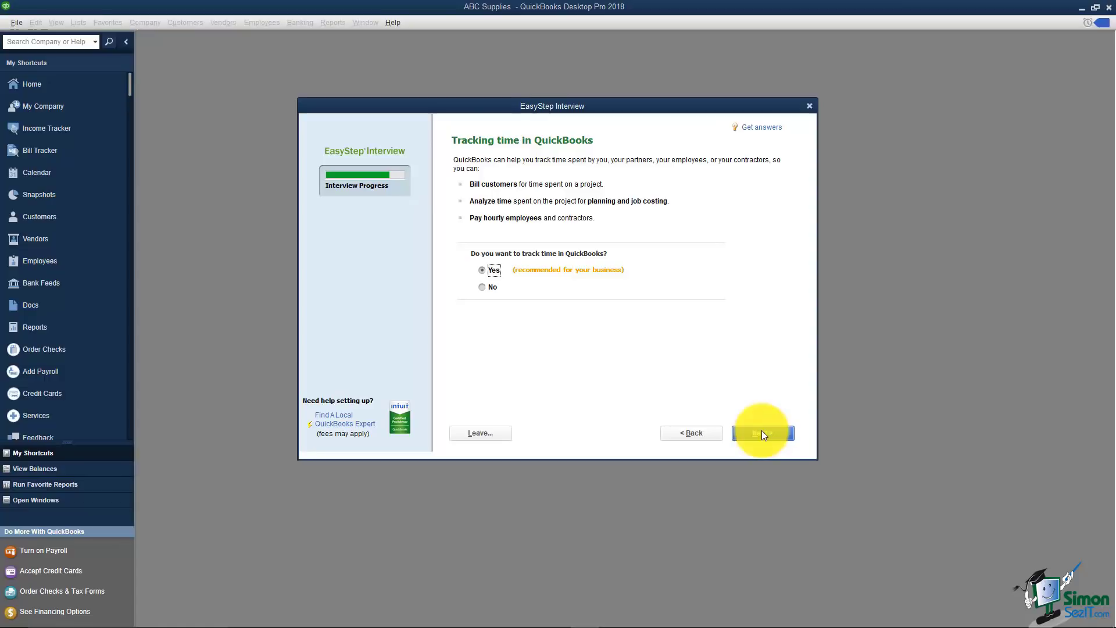
{"action": "left_click", "coordinate": [764, 435]}
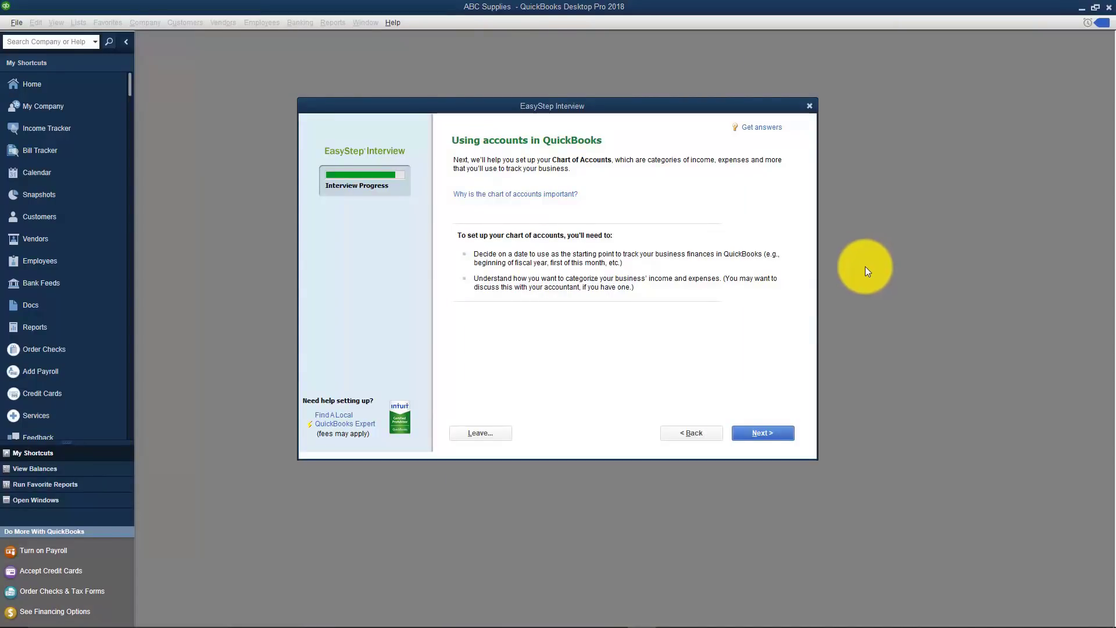
Advance to the start-date page offering 01/01/2017 or 10/15/2017
{"action": "left_click", "coordinate": [763, 433]}
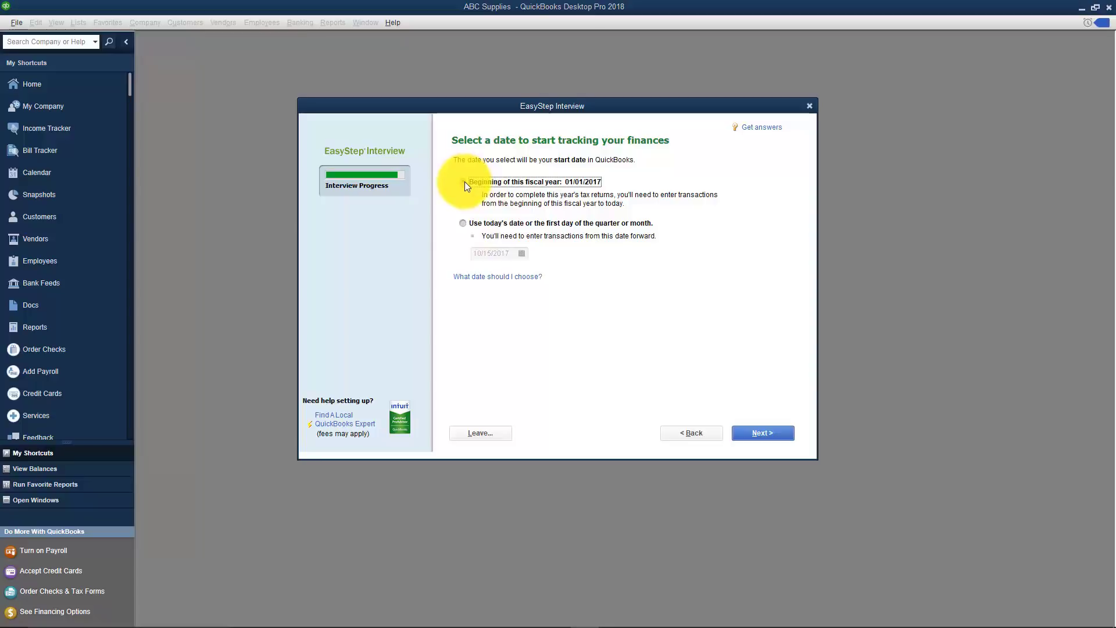
Confirm the 01/01/2017 start date and browse the recommended accounts, such as Subcontracted Services
{"action": "left_click", "coordinate": [763, 433]}
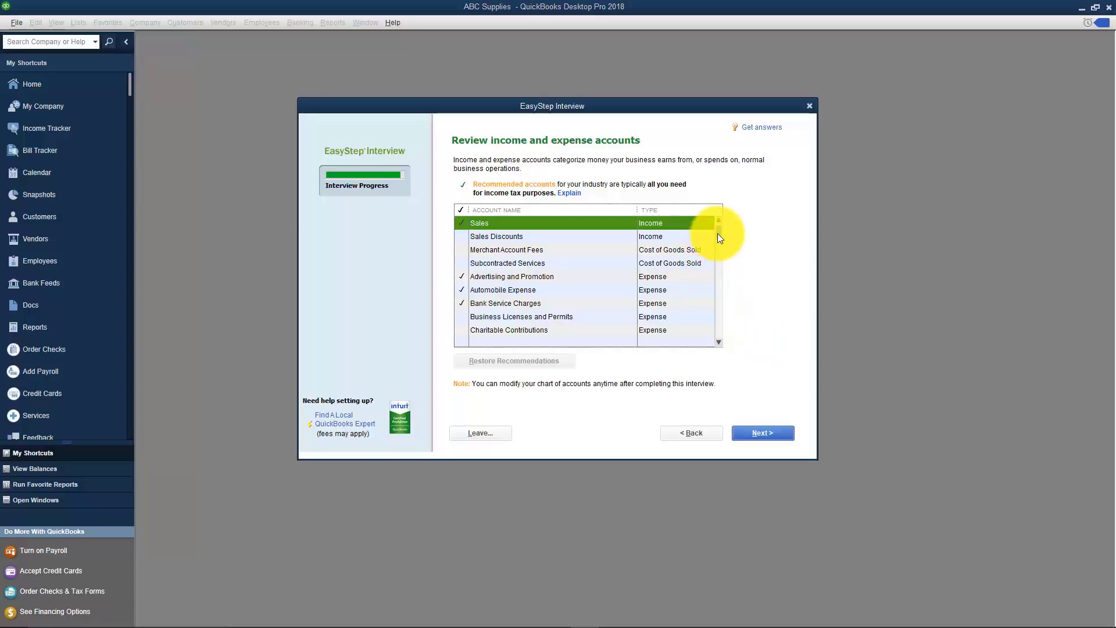
{"action": "left_click", "coordinate": [463, 266]}
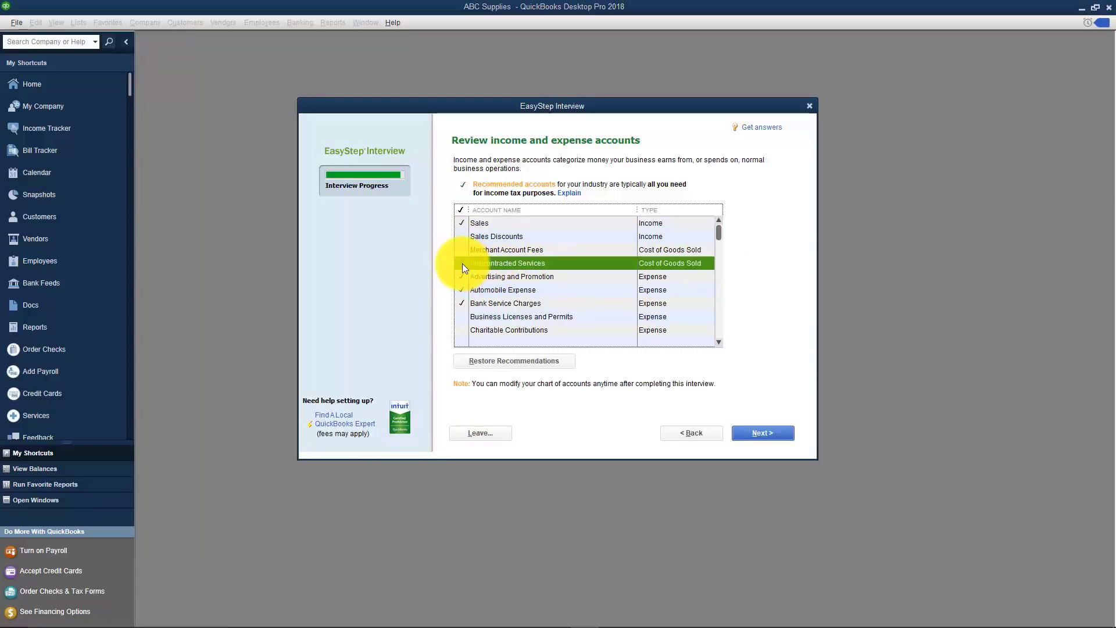
{"action": "scroll", "coordinate": [486, 310], "scroll_direction": "down", "scroll_amount": 4}
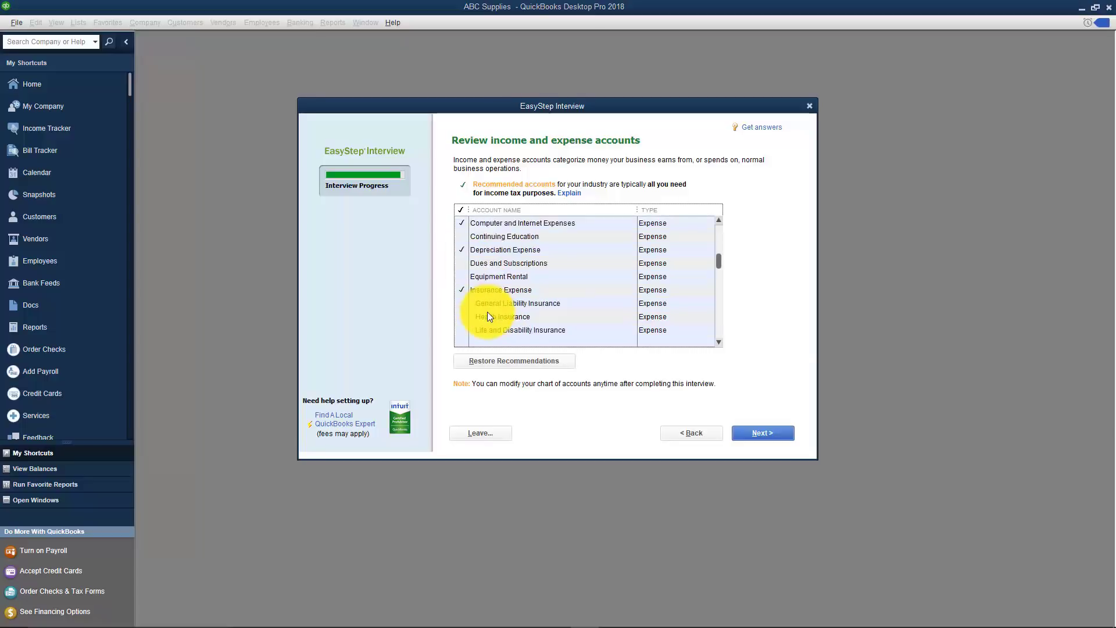
{"action": "scroll", "coordinate": [487, 312], "scroll_direction": "down", "scroll_amount": 5}
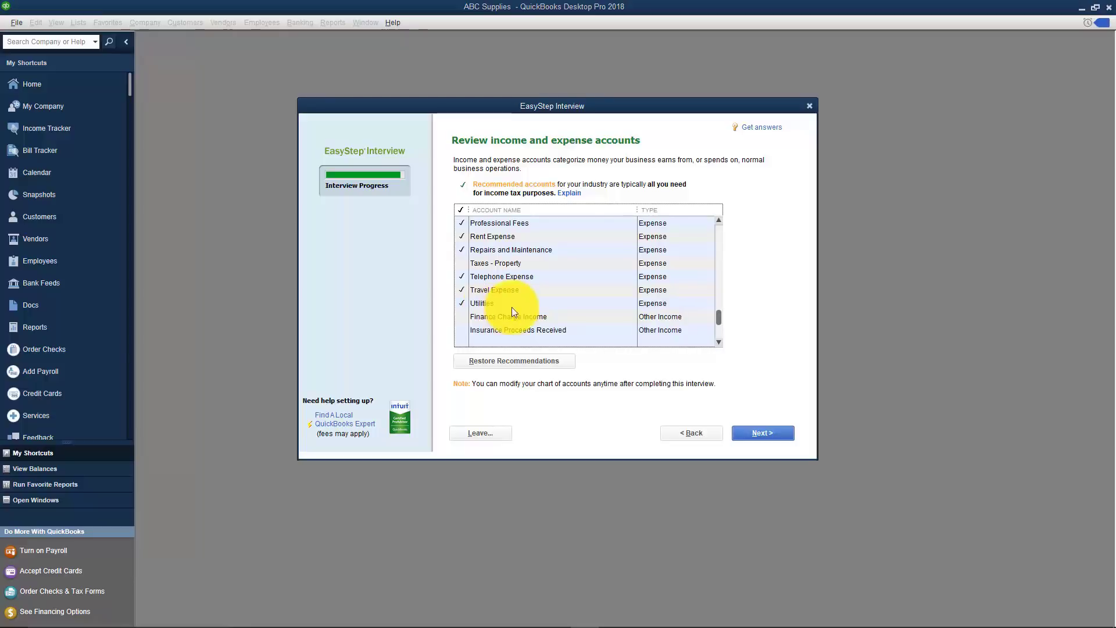
Accept the recommended accounts and go on to QuickBooks Desktop Setup from Congratulations
{"action": "left_click", "coordinate": [761, 433]}
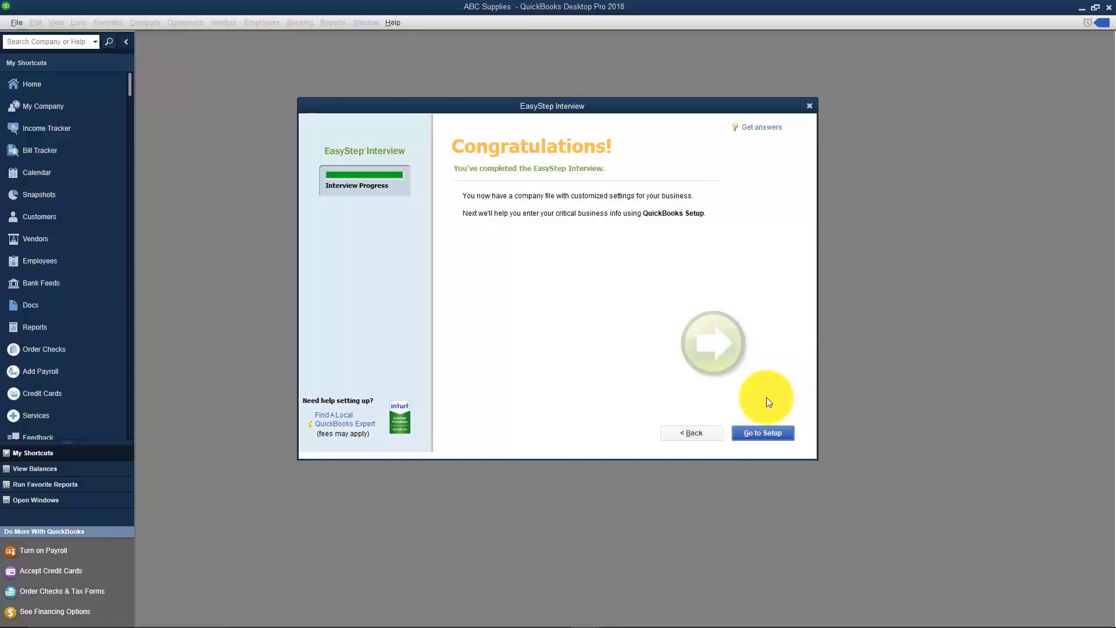
{"action": "left_click", "coordinate": [761, 433]}
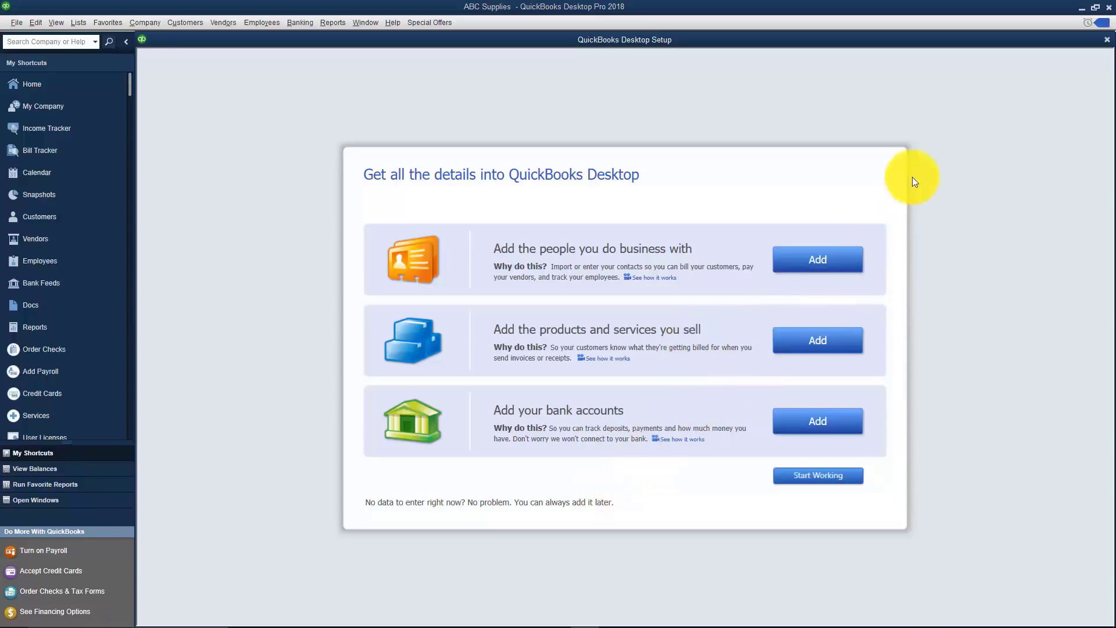
Close the QuickBooks Desktop Setup window and the New Feature Tour dialog
{"action": "left_click", "coordinate": [1107, 40]}
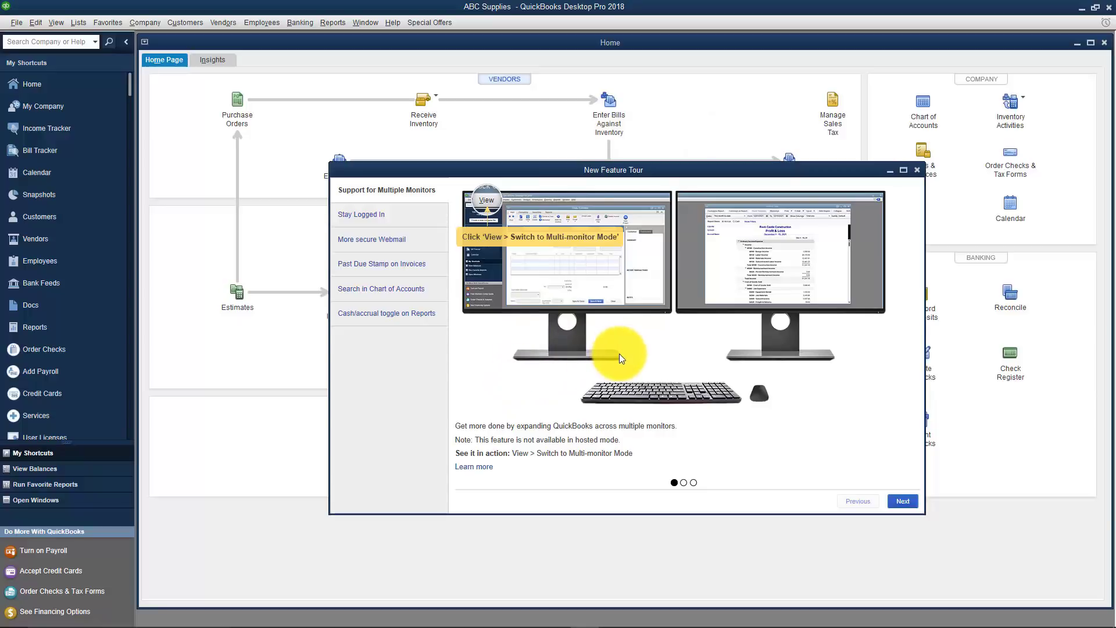
{"action": "left_click", "coordinate": [917, 170]}
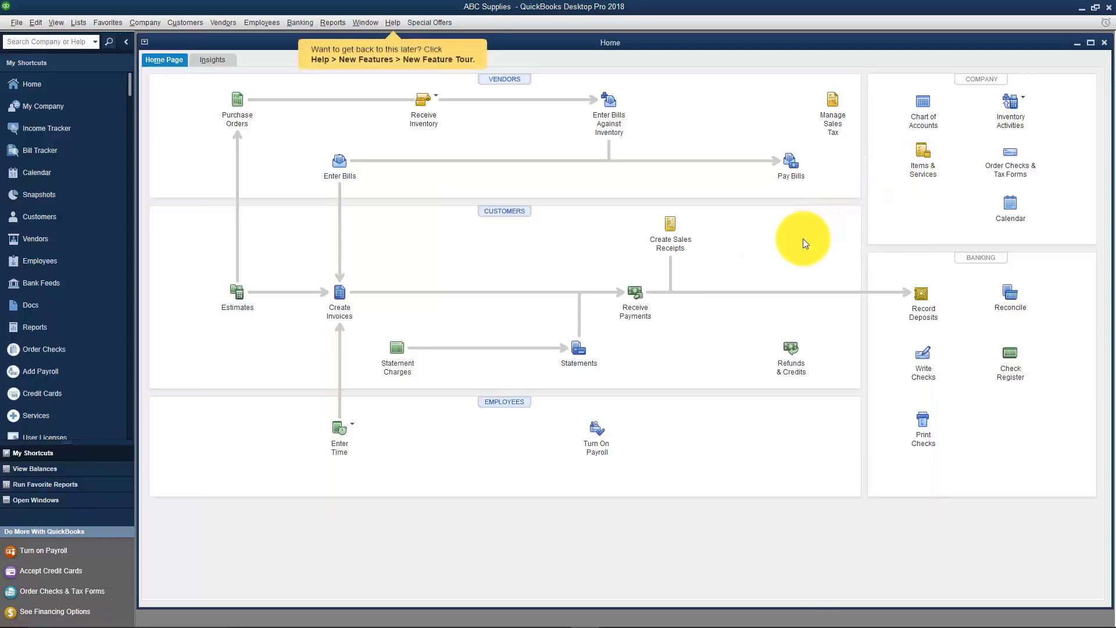